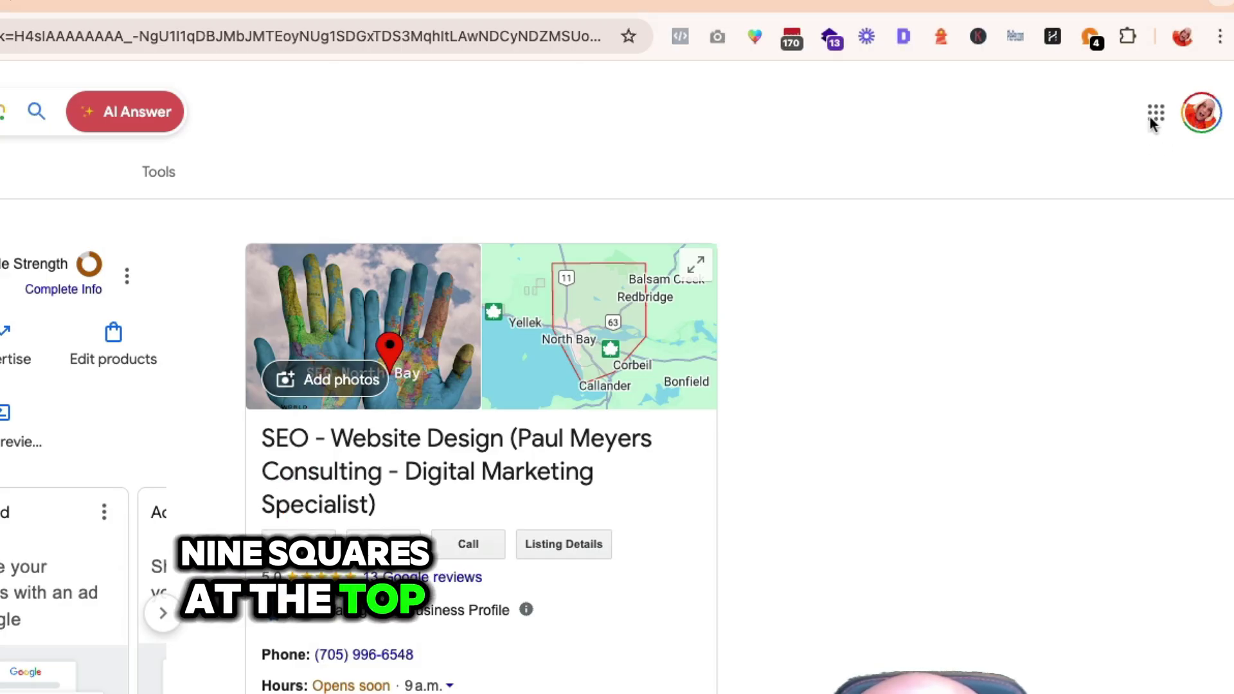
- Glance at the Google apps list, then scroll down to the Products carousel
click(1156, 113)
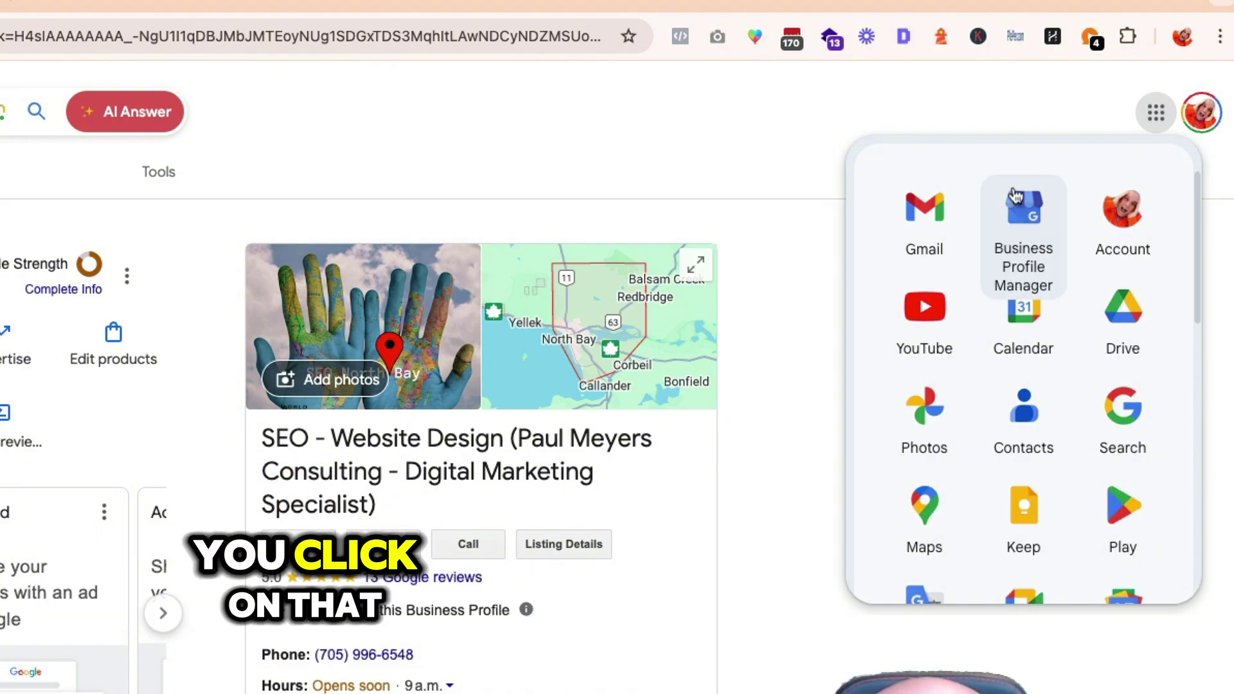
click(867, 104)
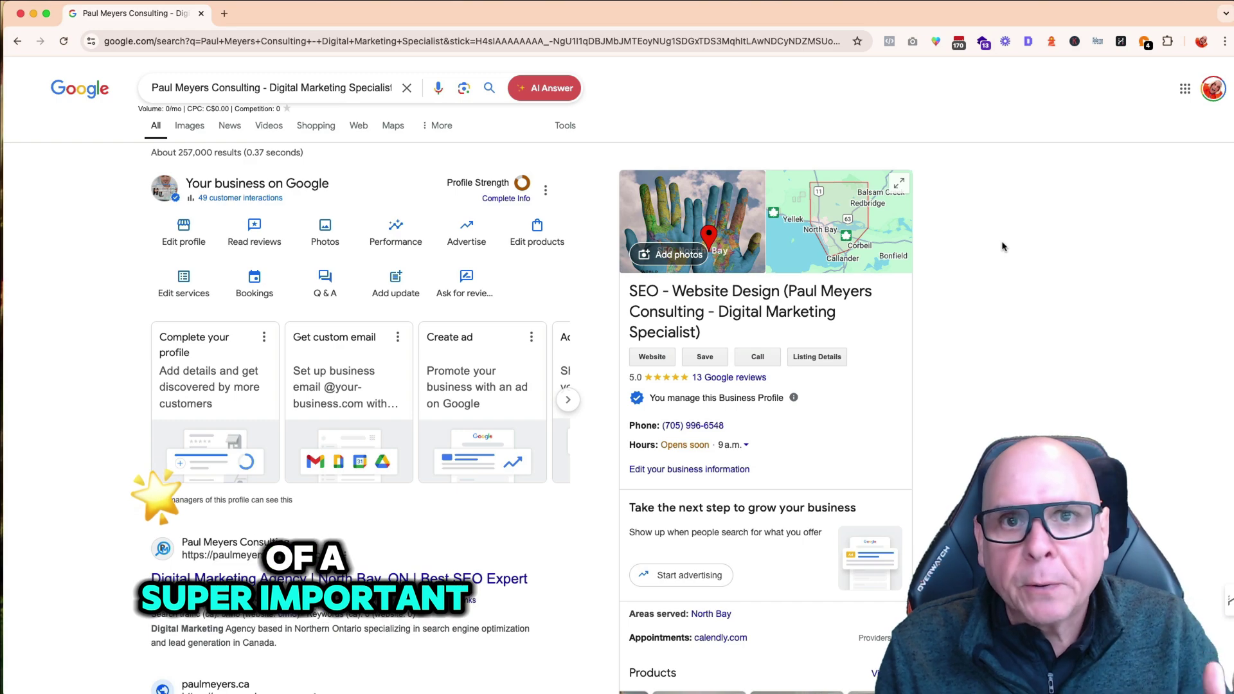
scroll(1004, 247, down, 3)
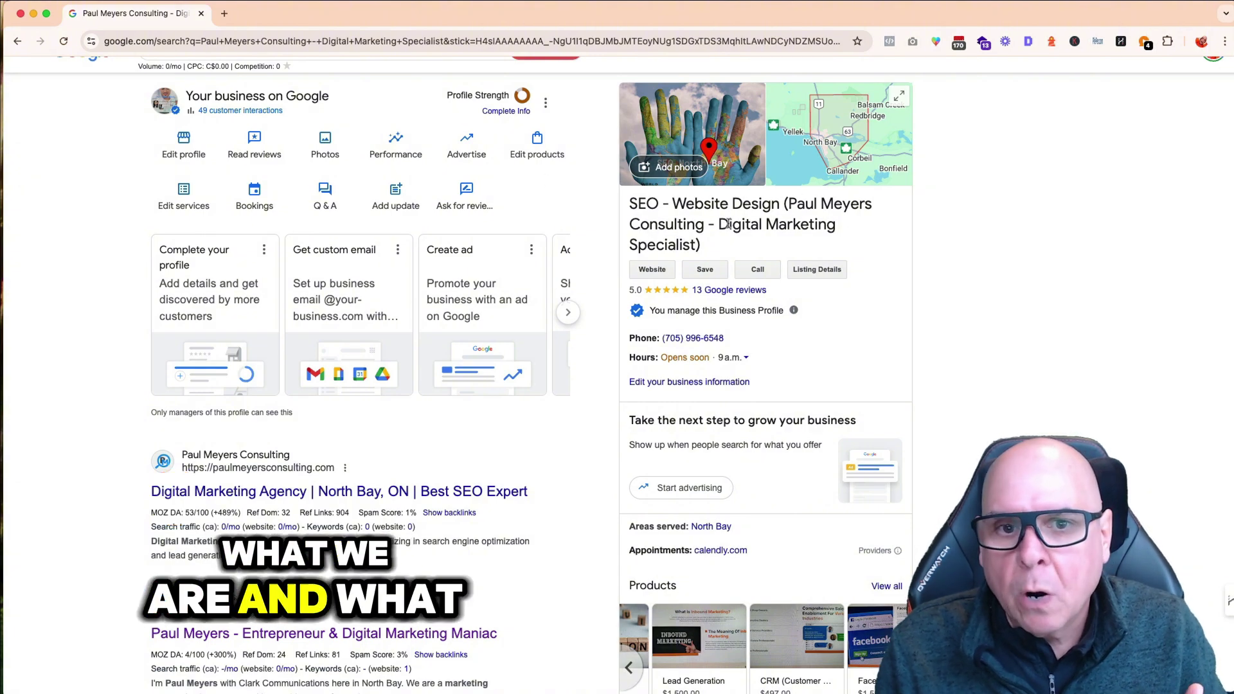
scroll(884, 341, down, 1)
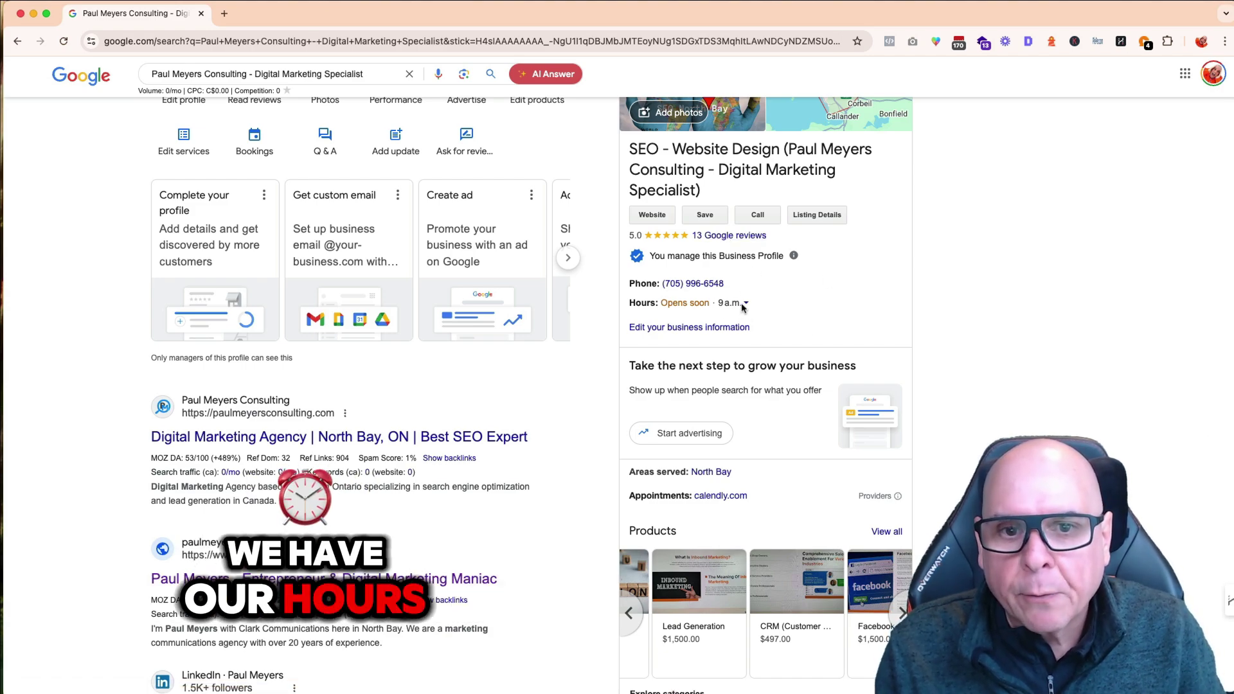
scroll(816, 315, down, 5)
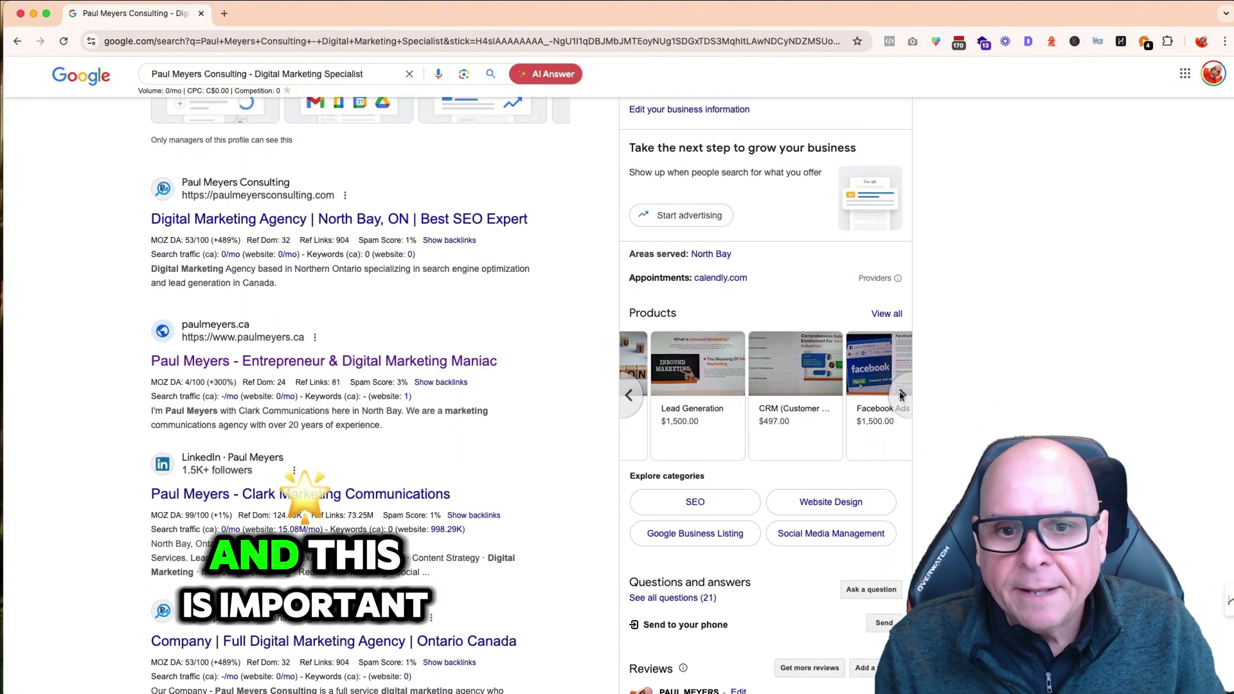
- Page forward through the products, then back to the SEO and Website Design products
click(901, 395)
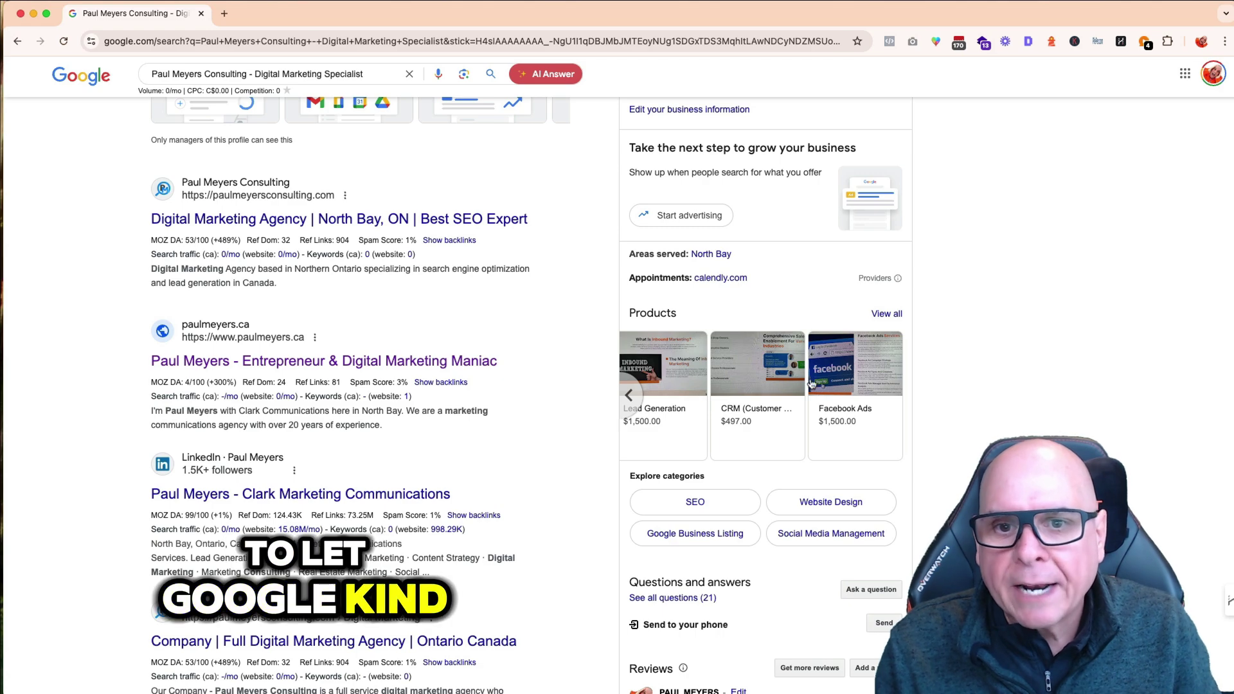
click(629, 396)
click(630, 396)
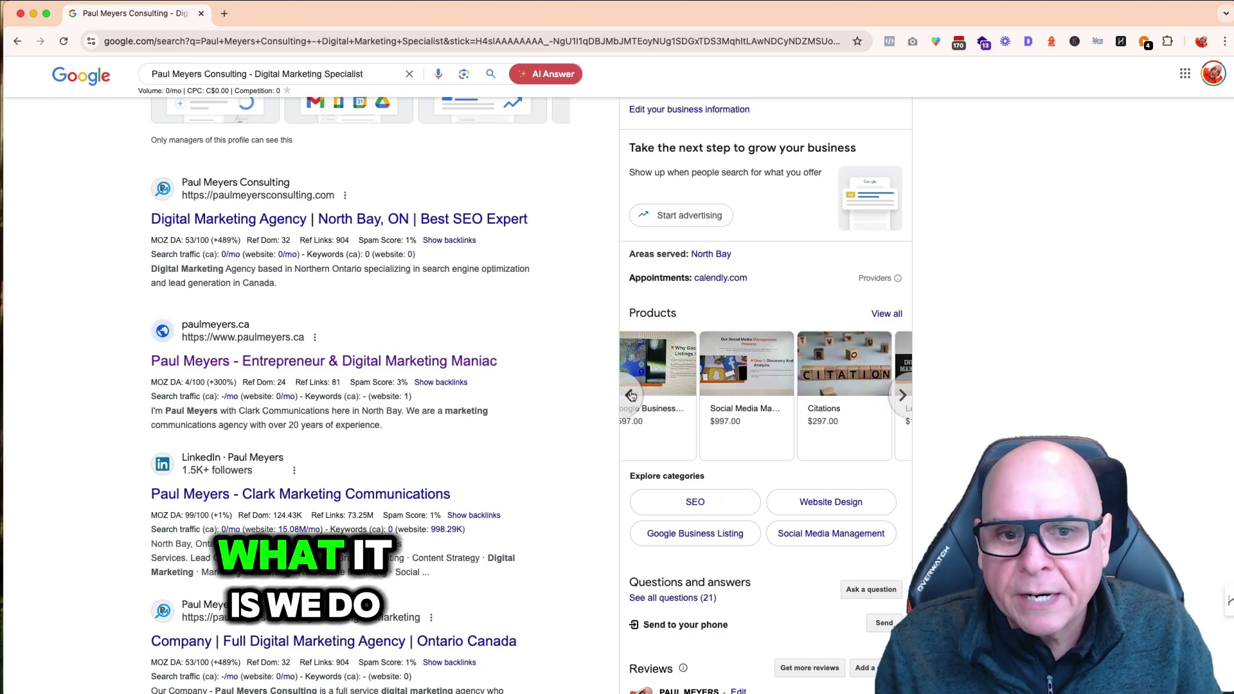
click(630, 395)
click(630, 395)
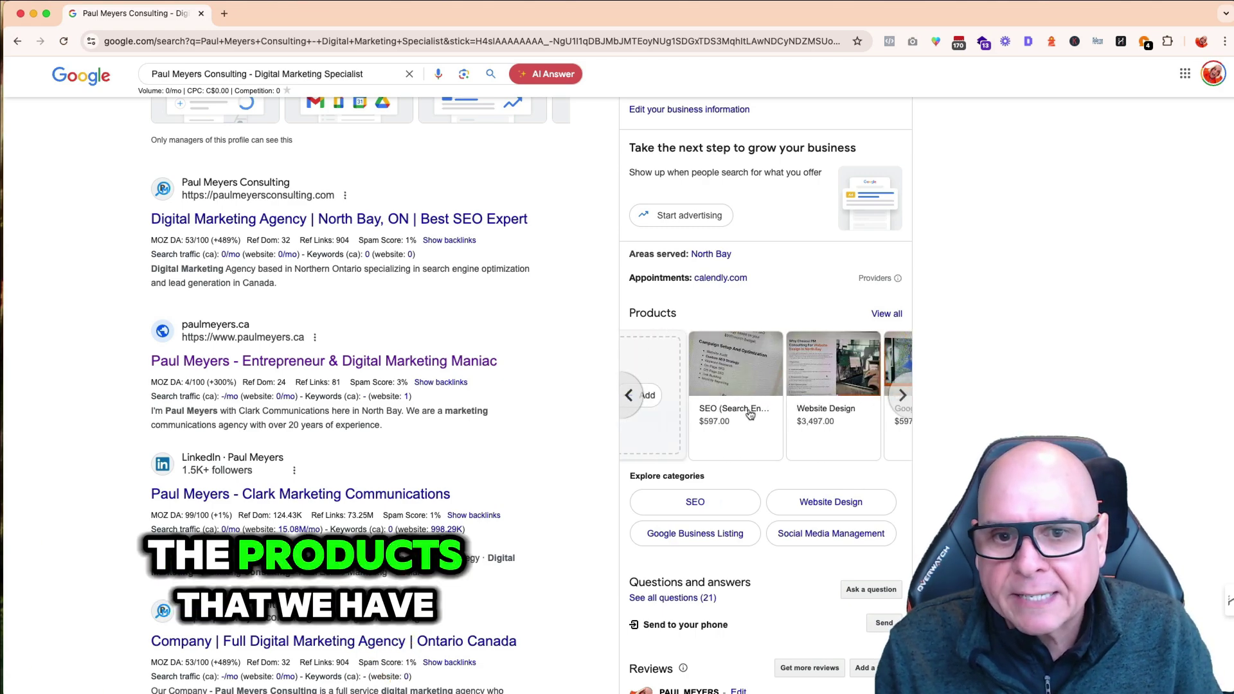
scroll(831, 382, down, 4)
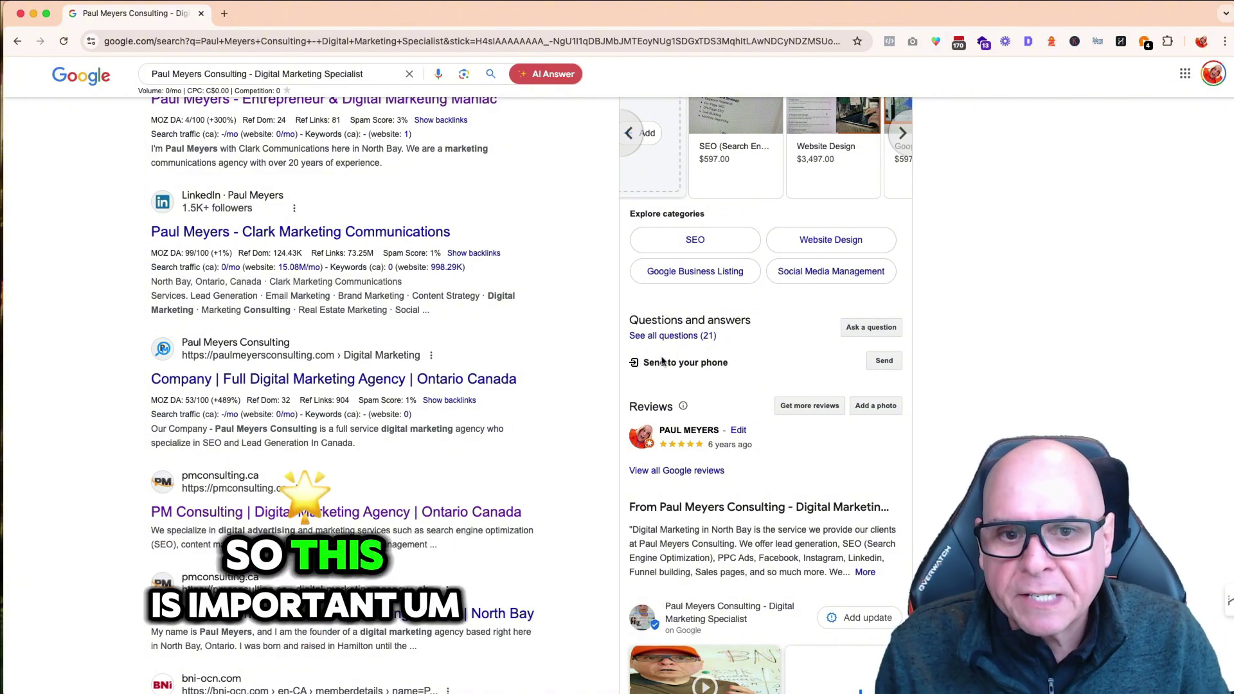
scroll(777, 338, down, 3)
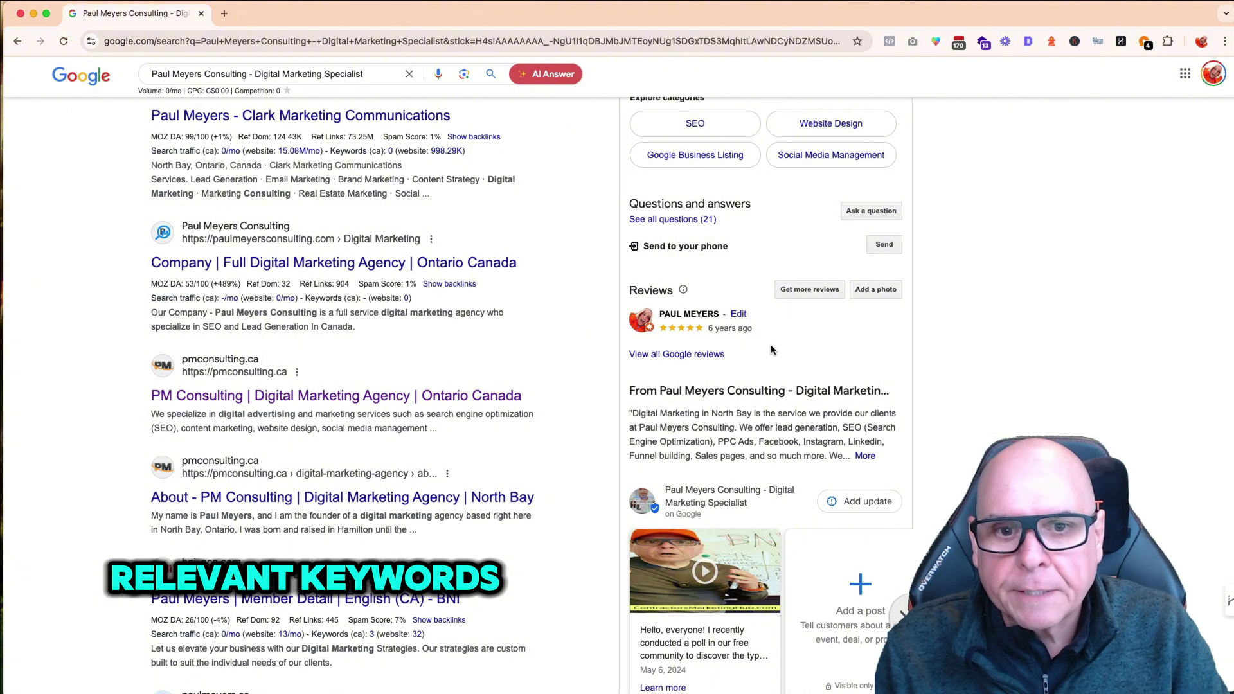
scroll(771, 350, down, 3)
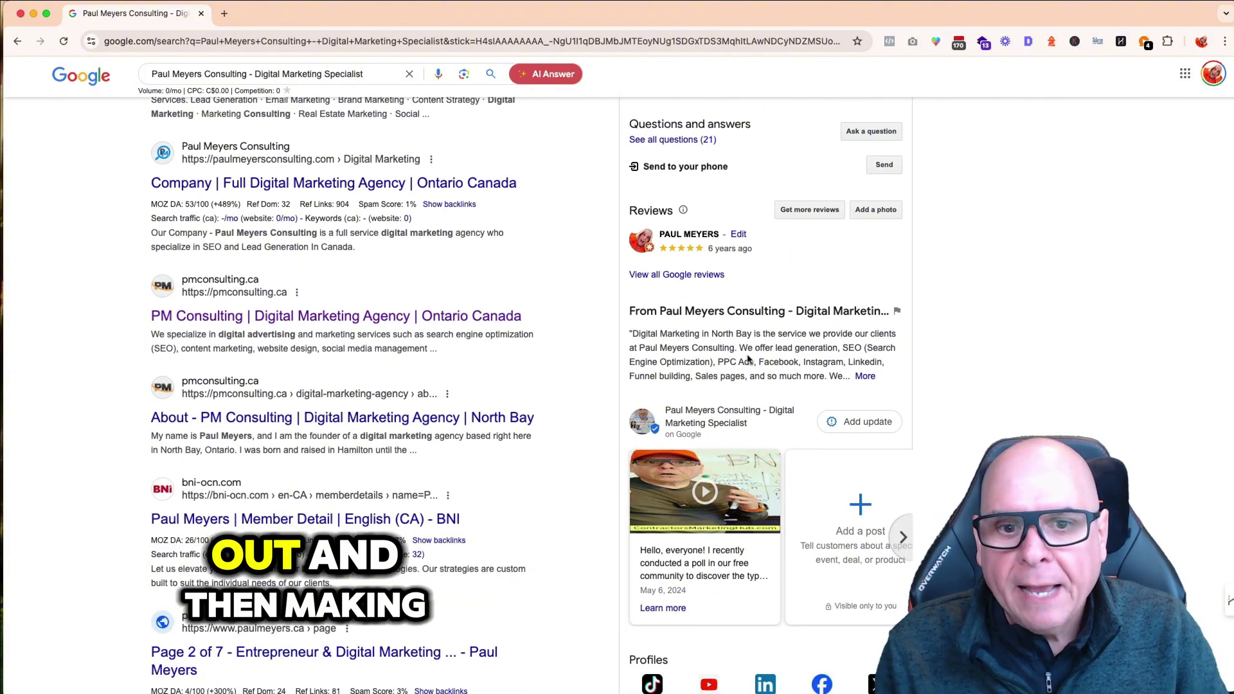
scroll(747, 359, down, 5)
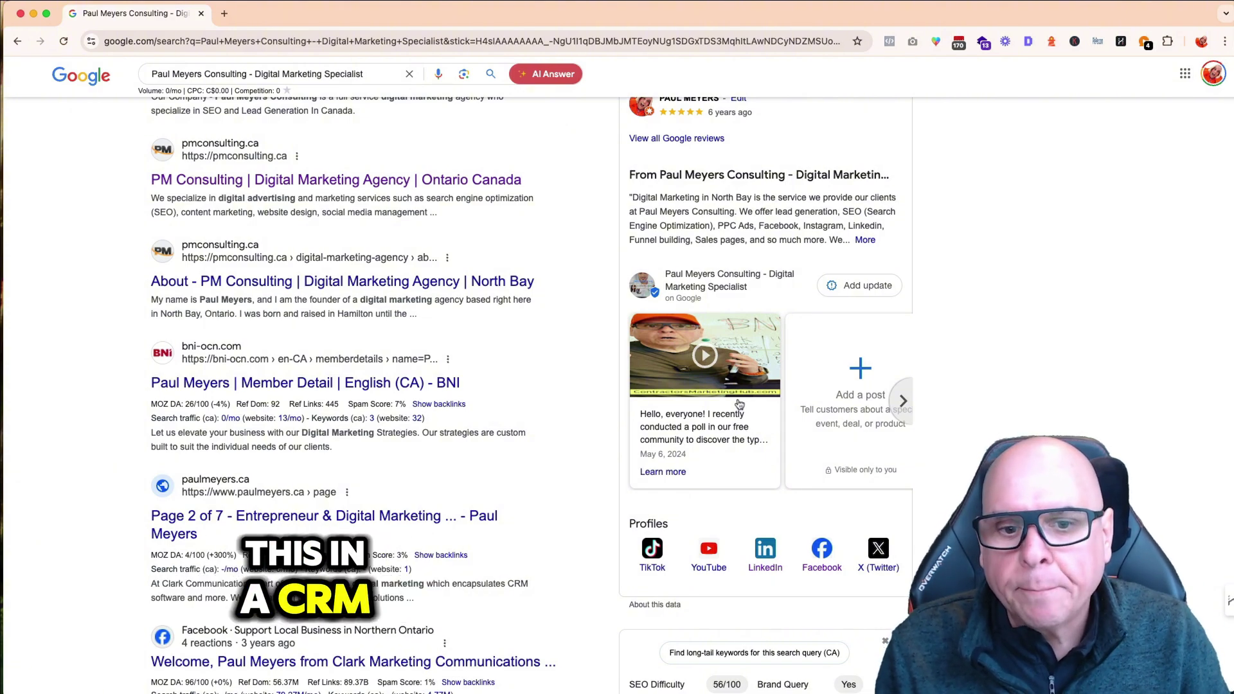
scroll(703, 585, down, 2)
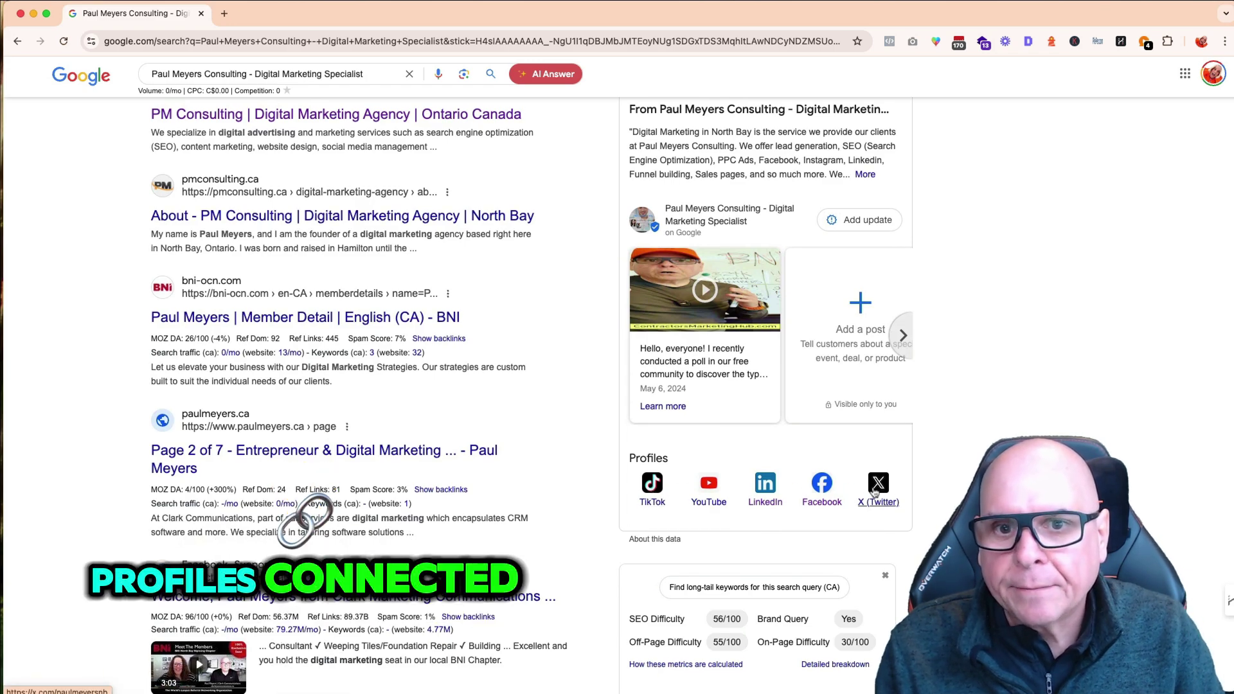
scroll(584, 405, up, 6)
scroll(583, 403, up, 9)
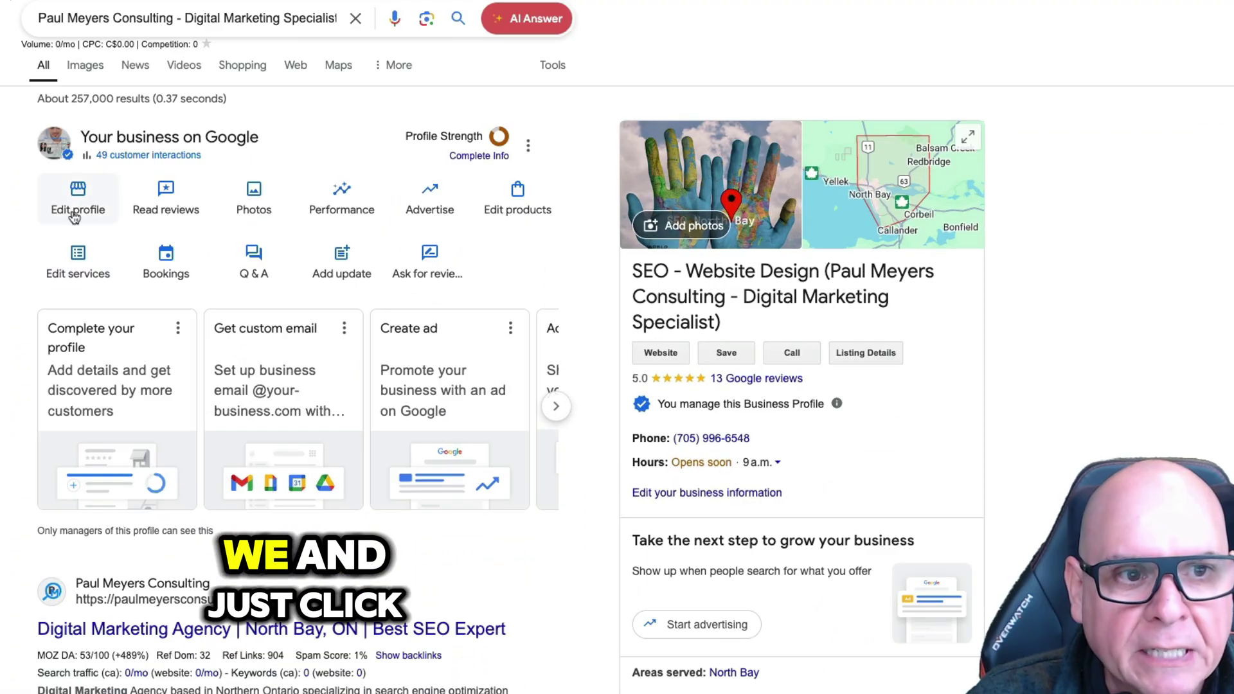
- Open the Business information editor and review About, Contact, Location, Hours and More
click(67, 200)
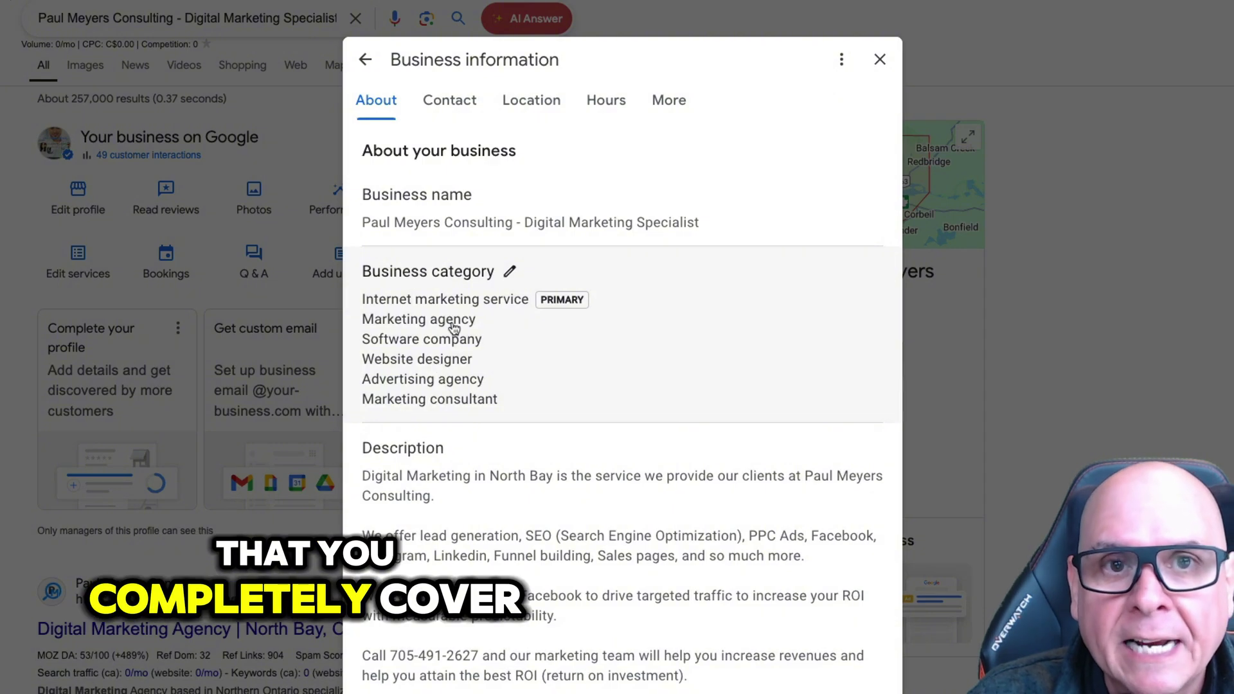
scroll(531, 332, down, 4)
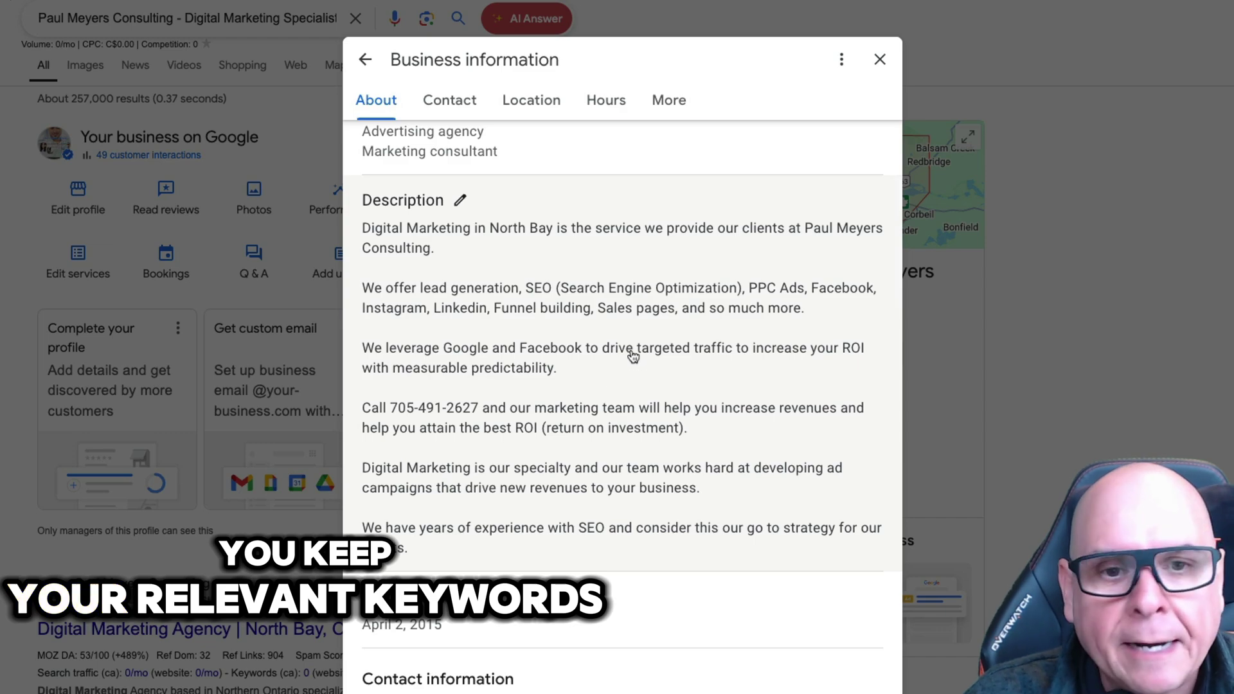
scroll(646, 347, down, 6)
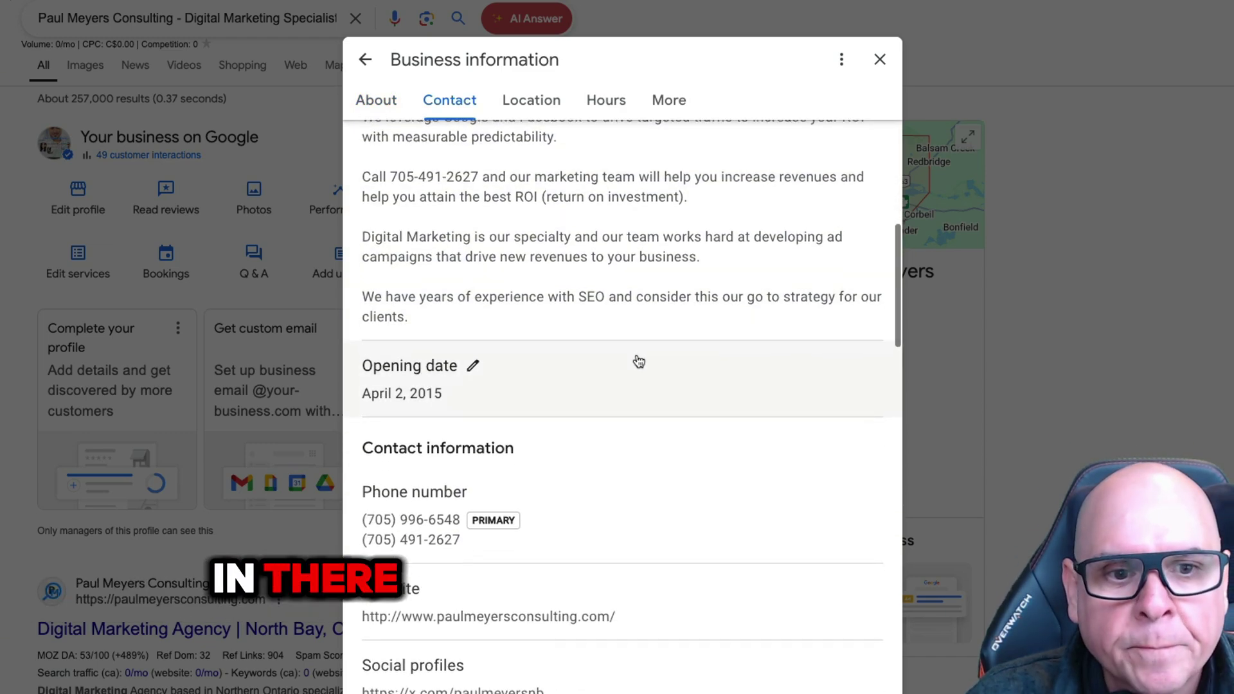
scroll(713, 366, down, 4)
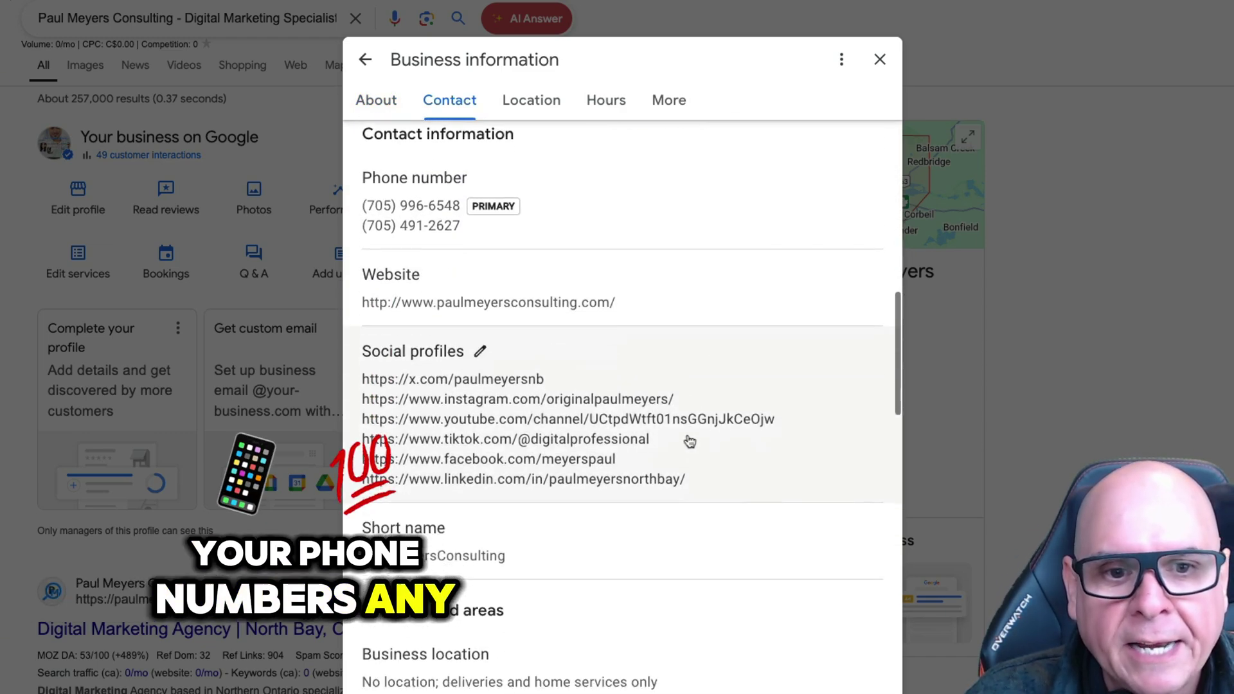
scroll(704, 422, down, 4)
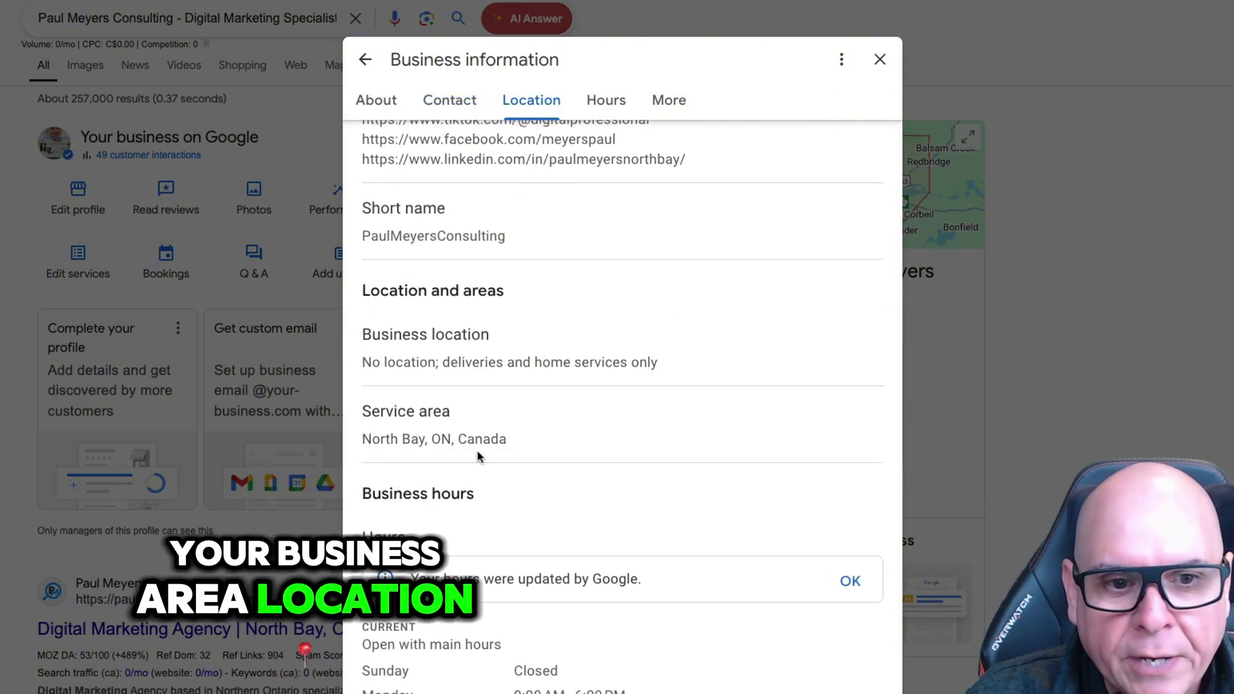
scroll(751, 386, down, 5)
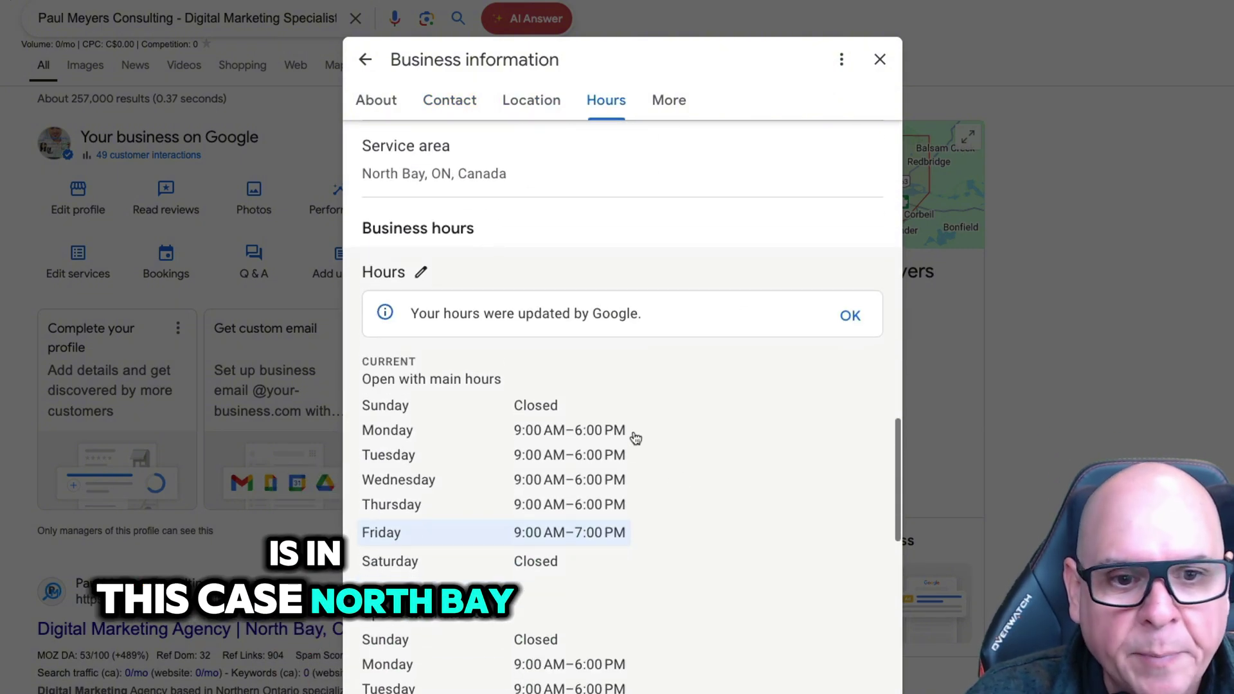
scroll(717, 493, down, 9)
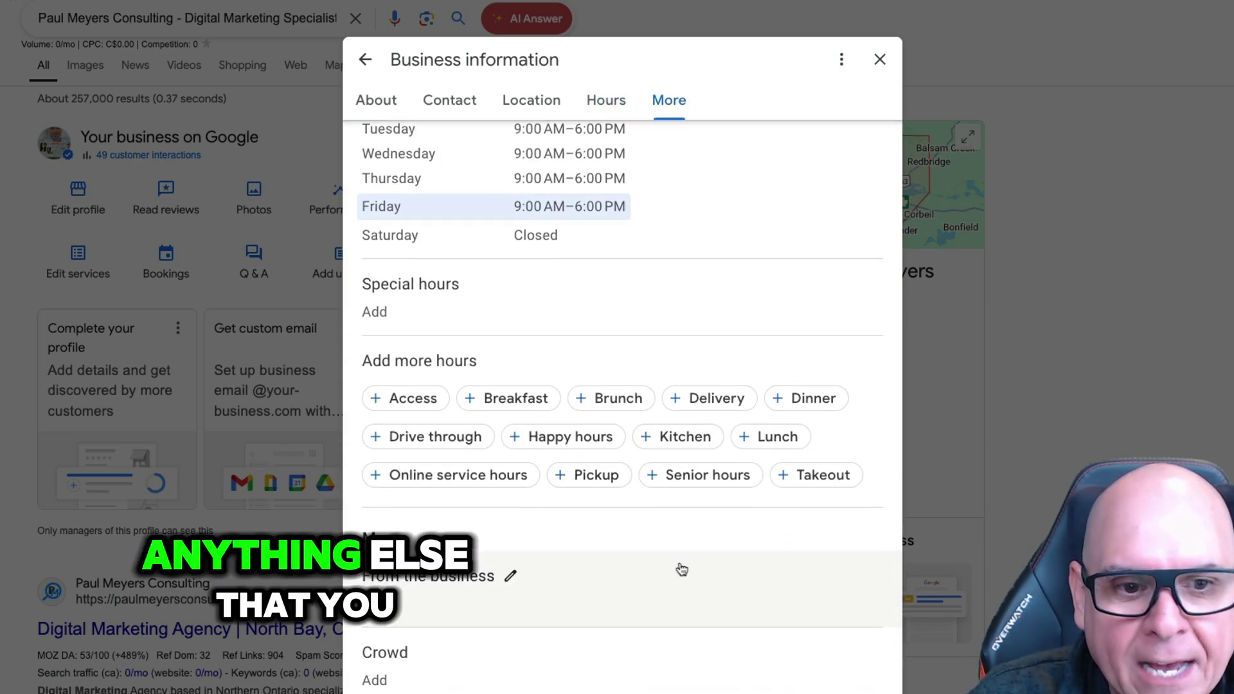
scroll(682, 569, down, 3)
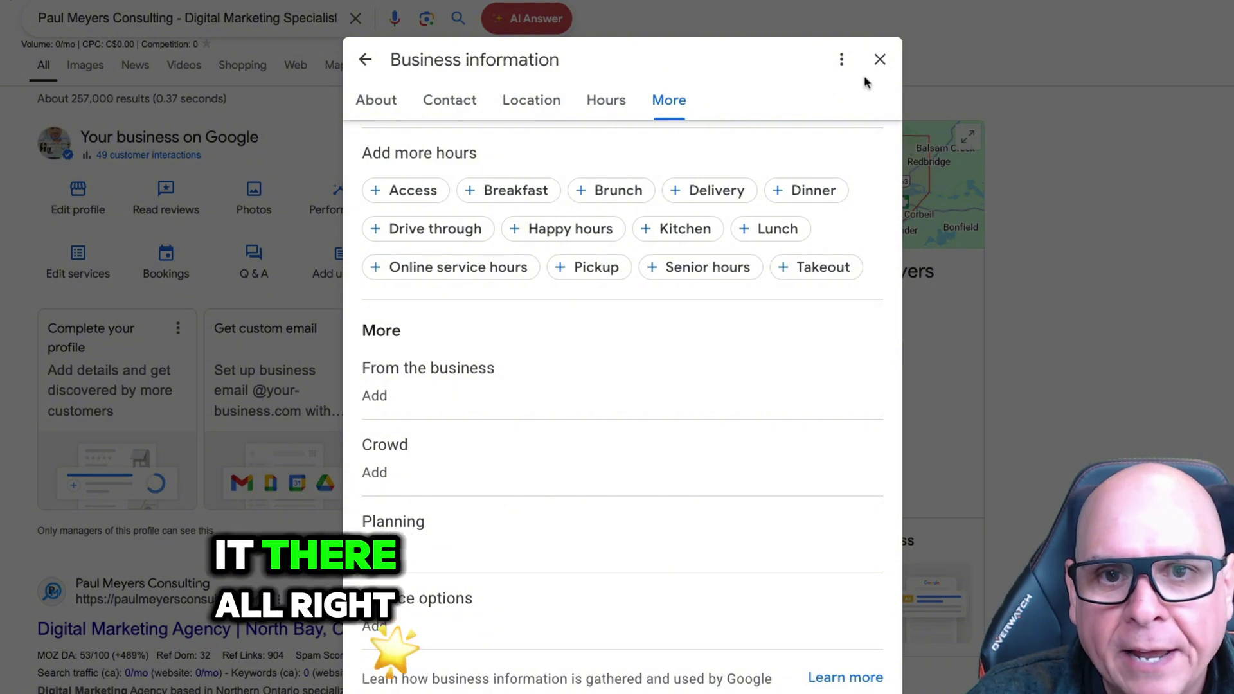
- Close the Business information dialog to return to the search results
click(879, 60)
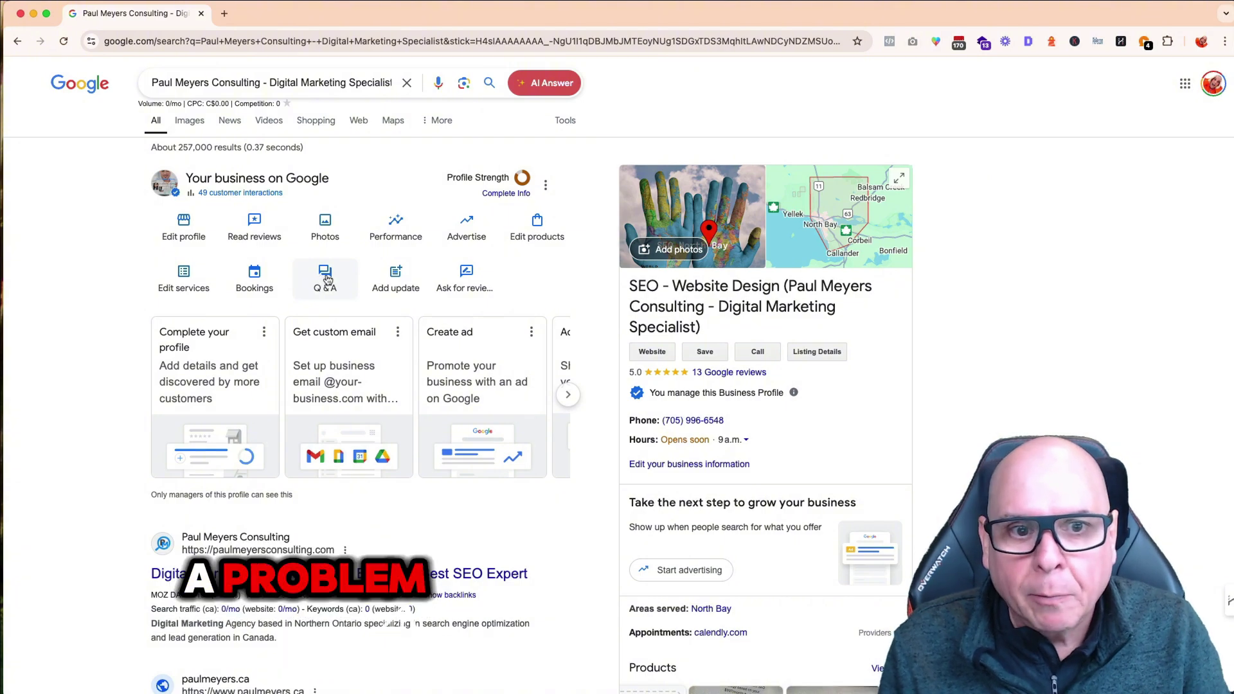
click(467, 280)
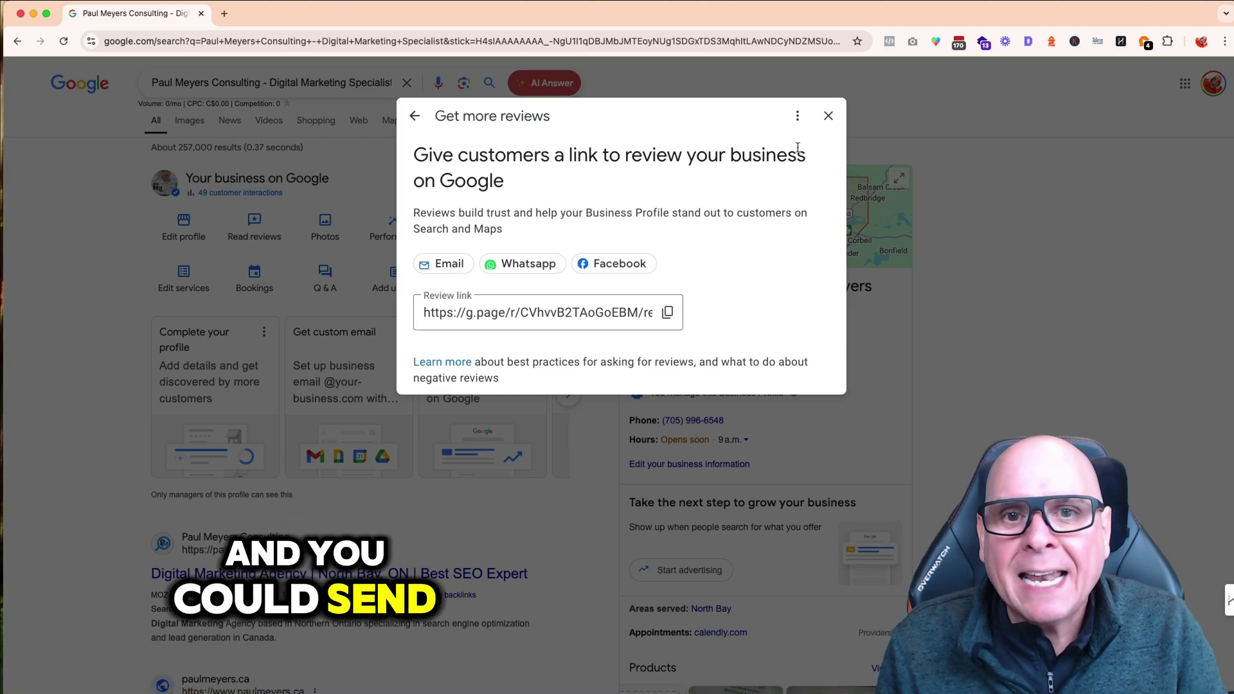
click(829, 117)
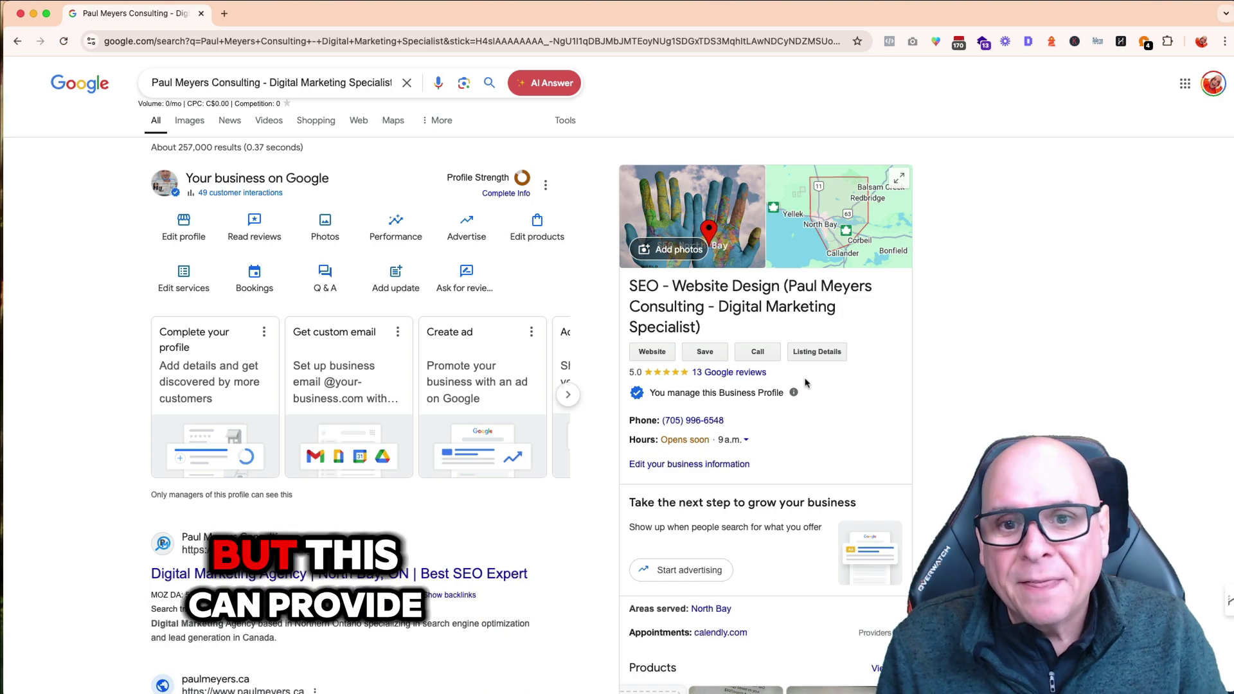
- Open the profile-completion prompt from the Profile Strength ring
scroll(806, 380, down, 3)
scroll(802, 382, down, 3)
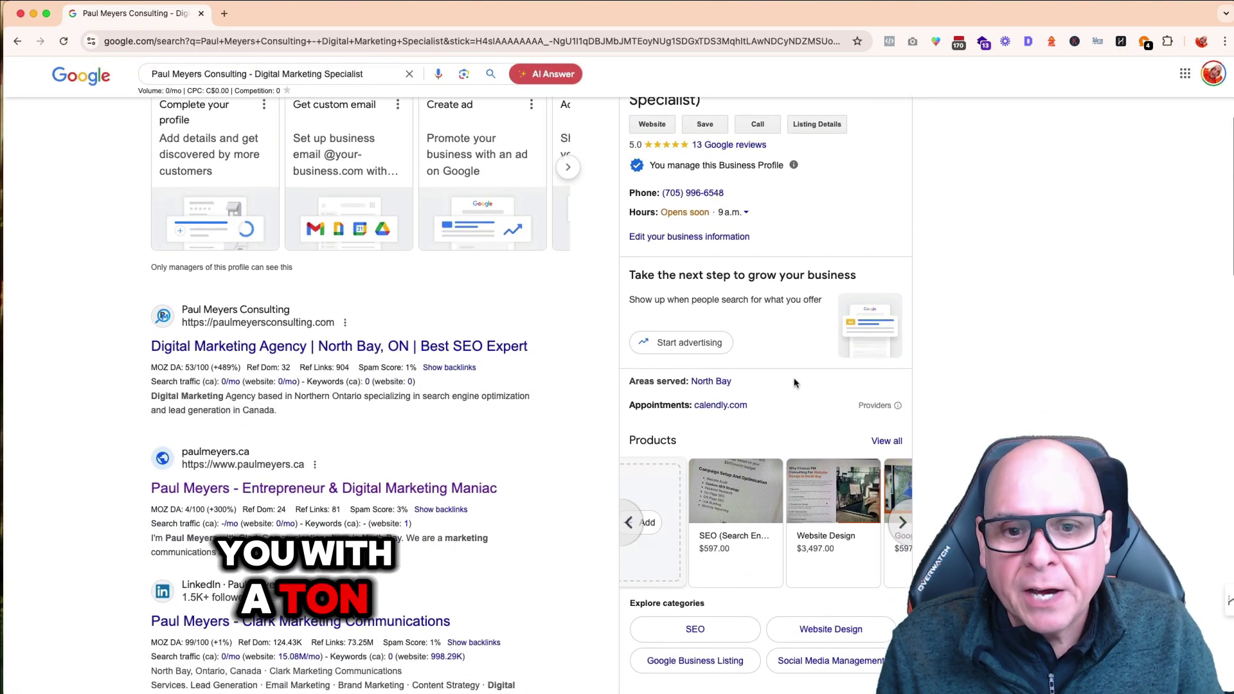
scroll(796, 384, up, 6)
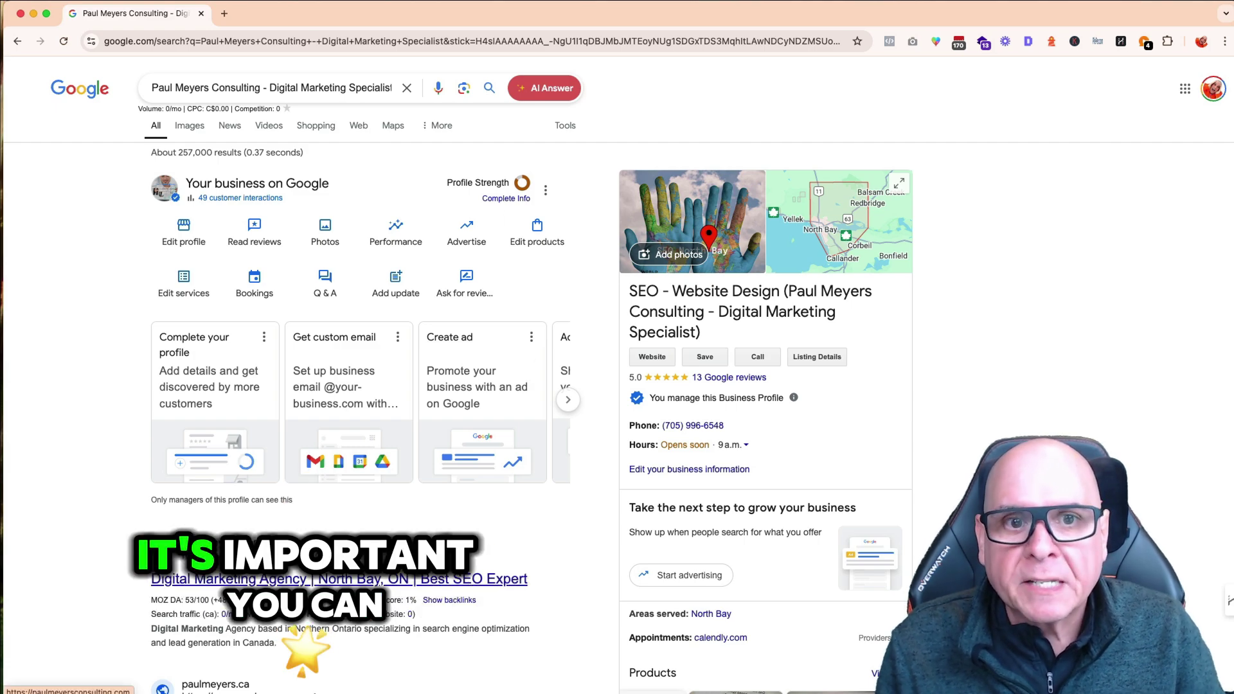
click(522, 185)
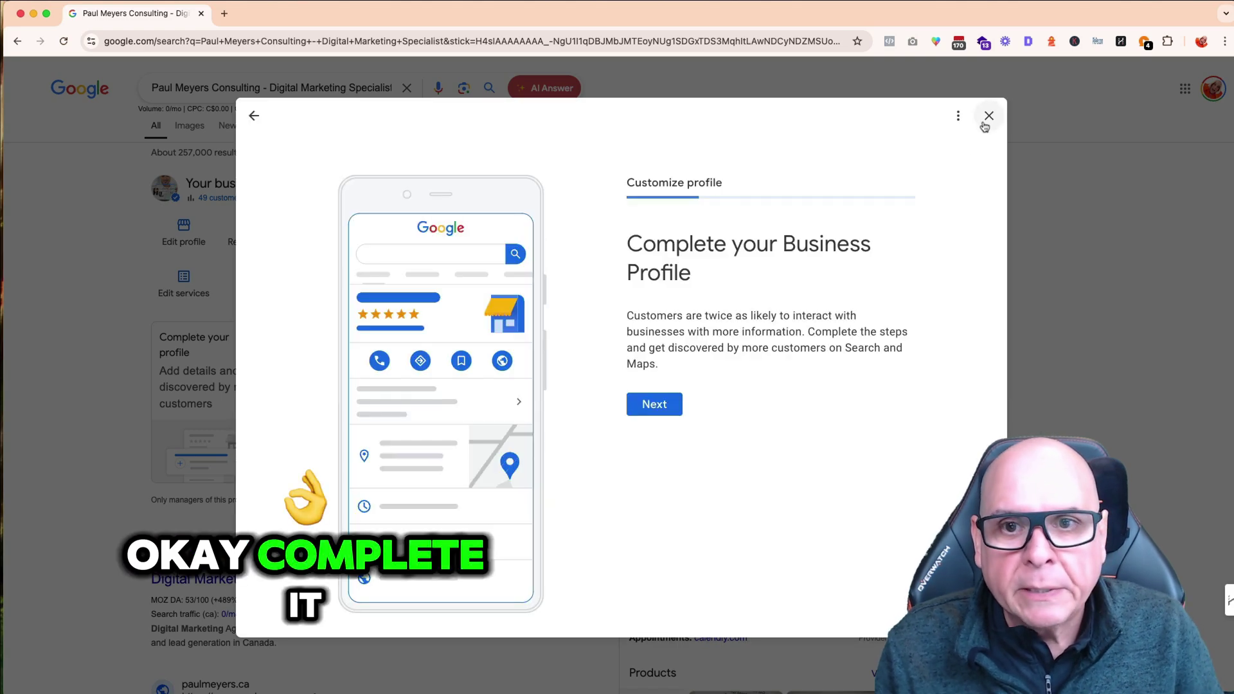
- Dismiss the Complete your Business Profile prompt, cancelling once before confirming with OK
click(987, 120)
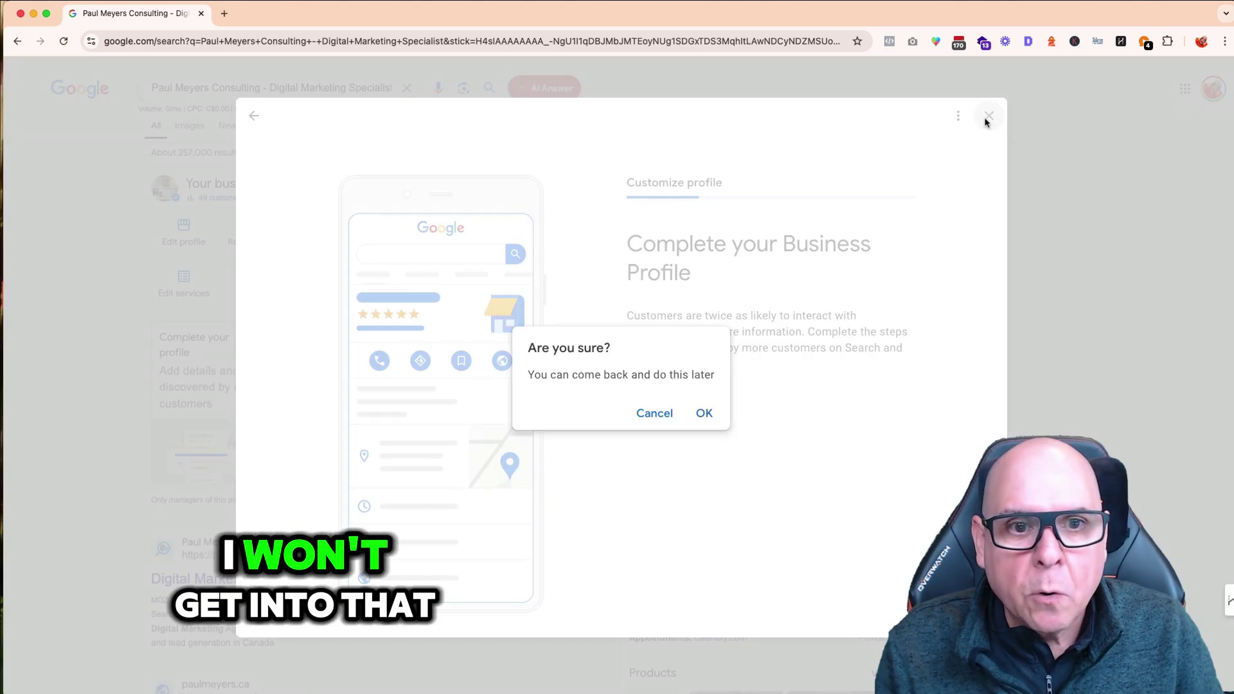
click(654, 413)
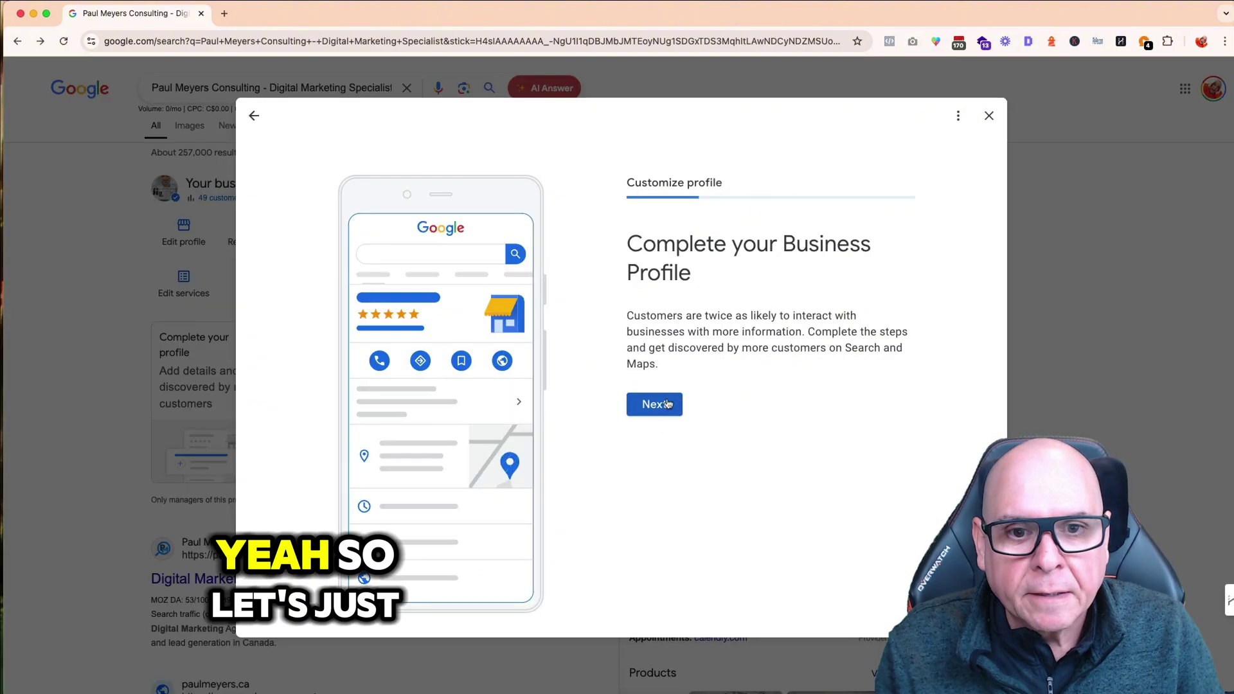
click(989, 116)
click(706, 415)
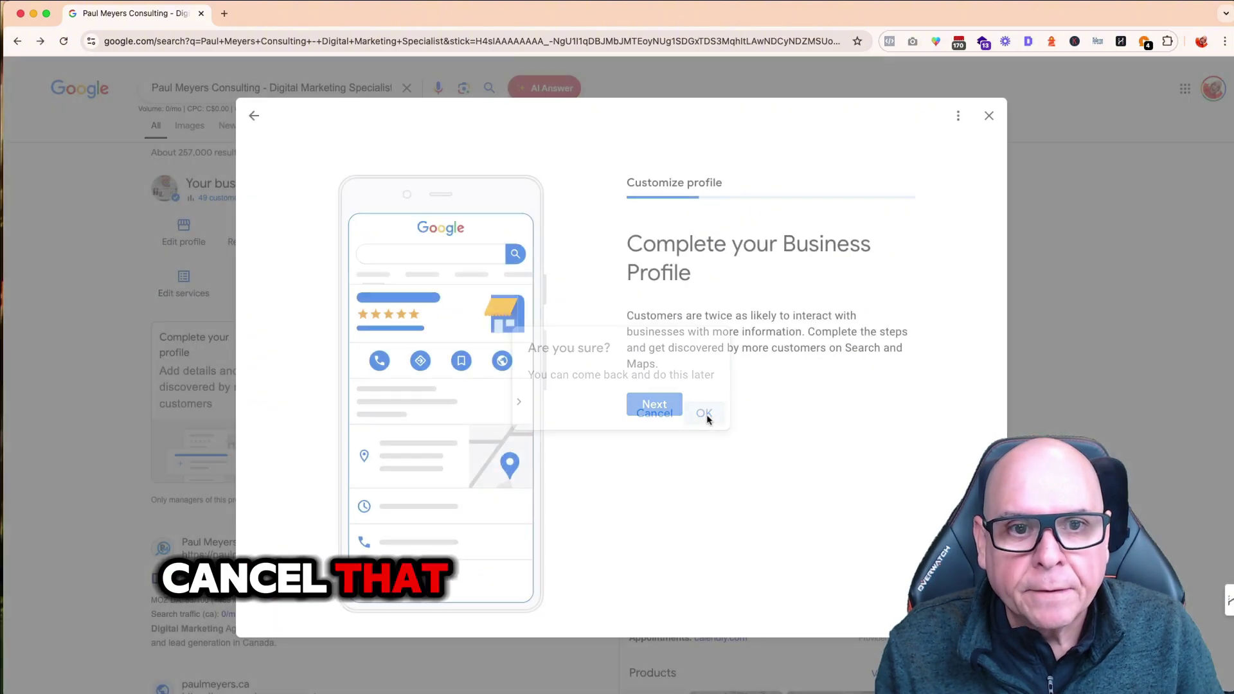